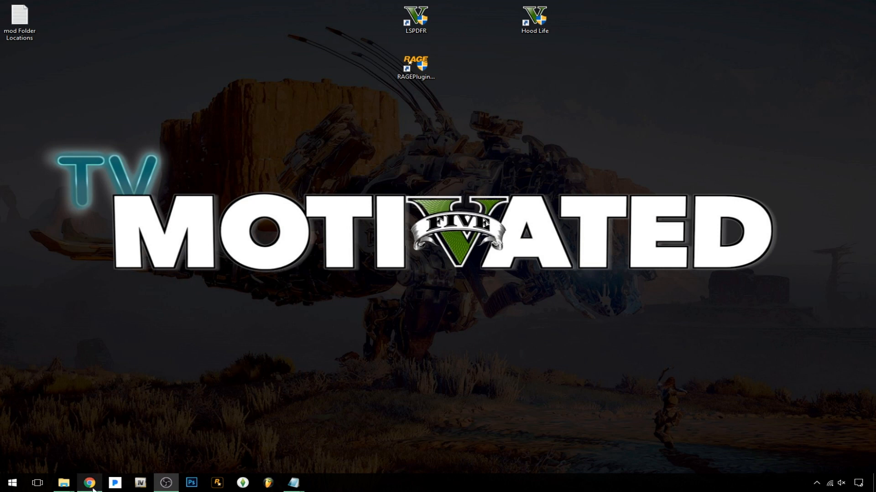
Switch to Chrome and download the OpenIV 2.9.2 installer from openiv.com
mouse_move(87, 486)
click(101, 488)
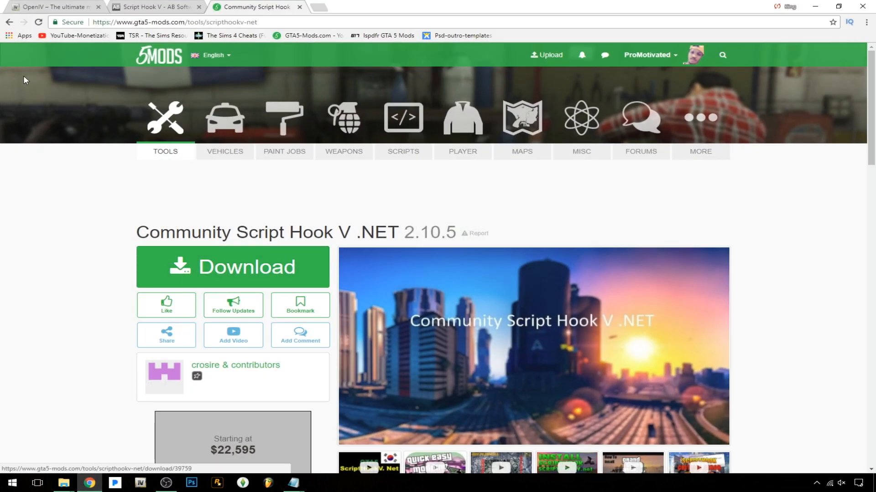
click(51, 7)
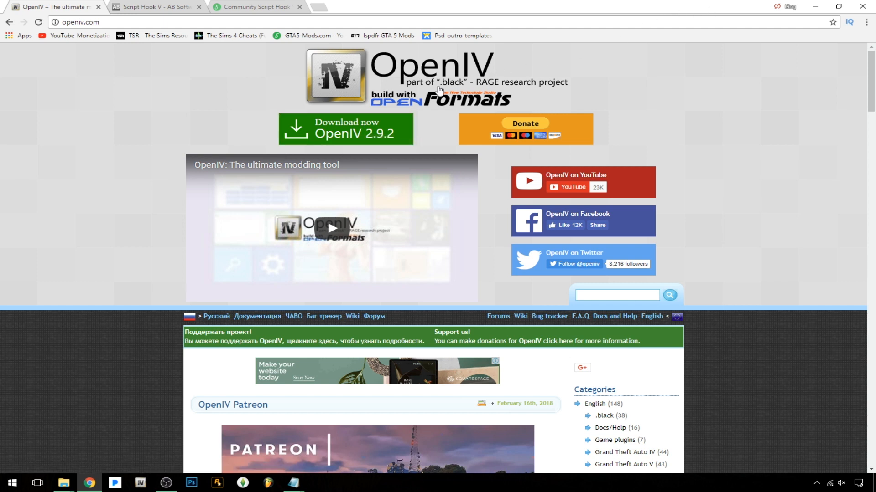
click(360, 133)
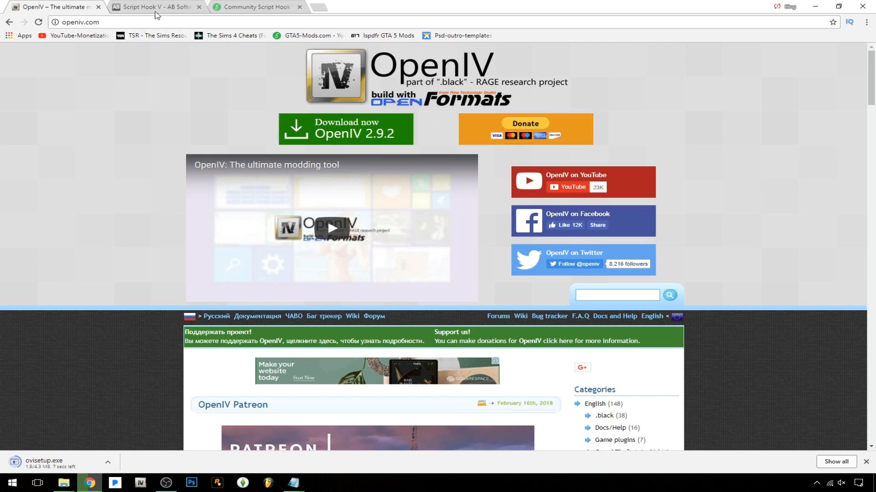
Download the Script Hook V archive from the AB Software Development page
click(157, 13)
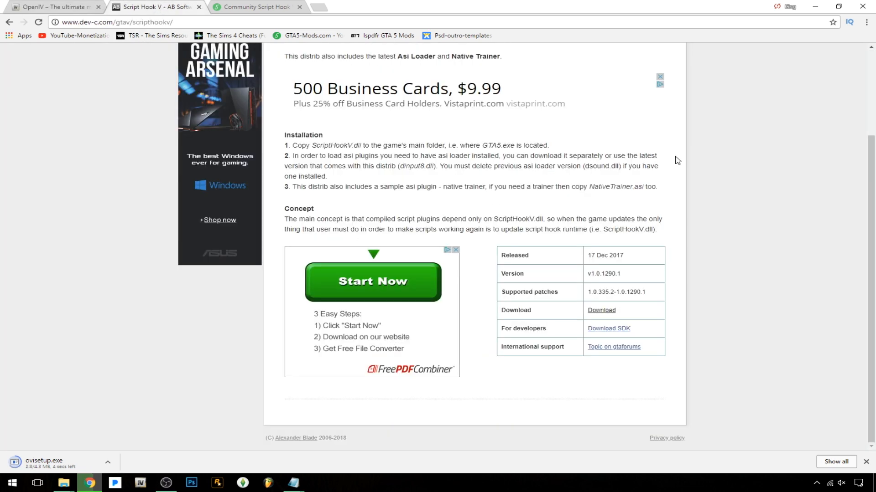
drag(870, 181, 867, 75)
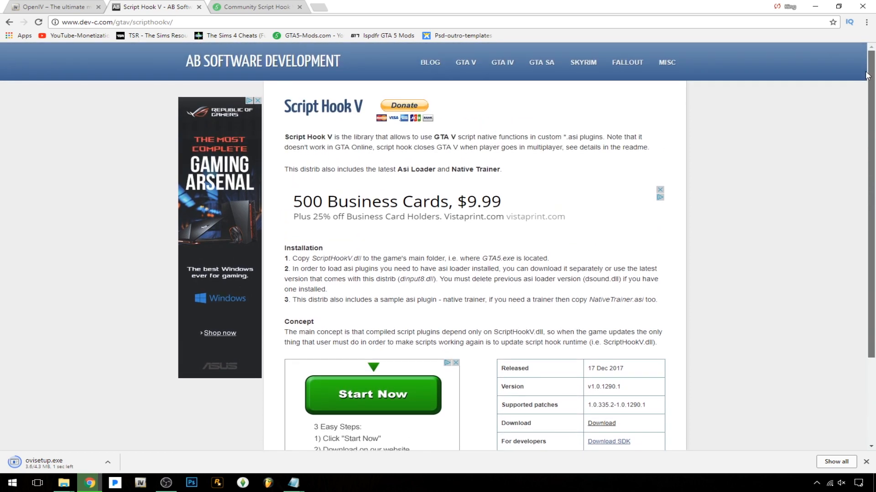
click(599, 424)
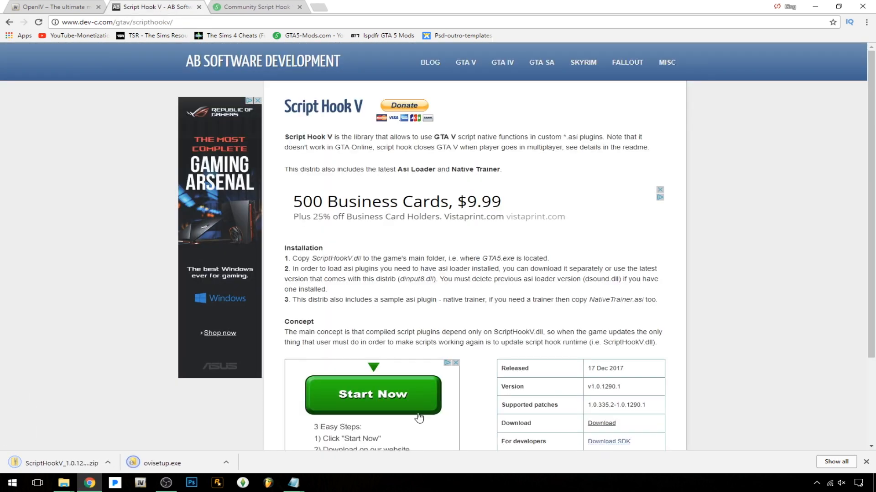
Download ScriptHookVDotNet.zip v2.10.5 from the GitHub releases page linked by Community Script Hook V .NET
click(251, 8)
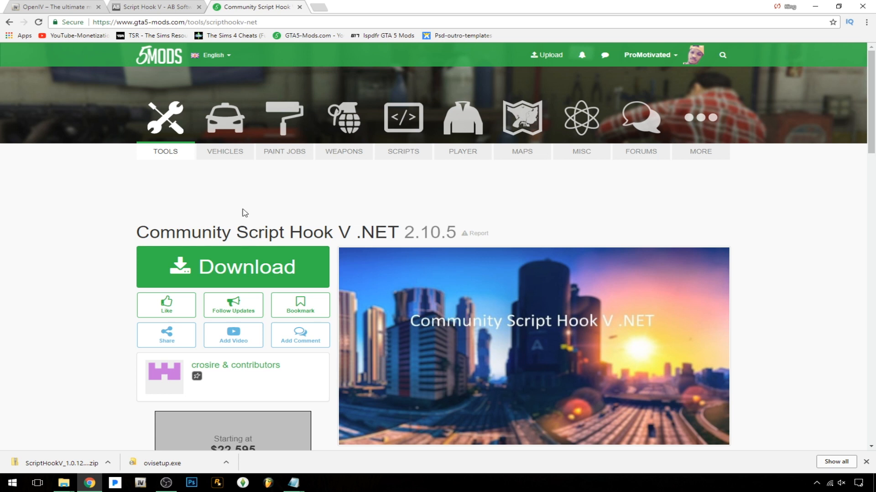
click(288, 269)
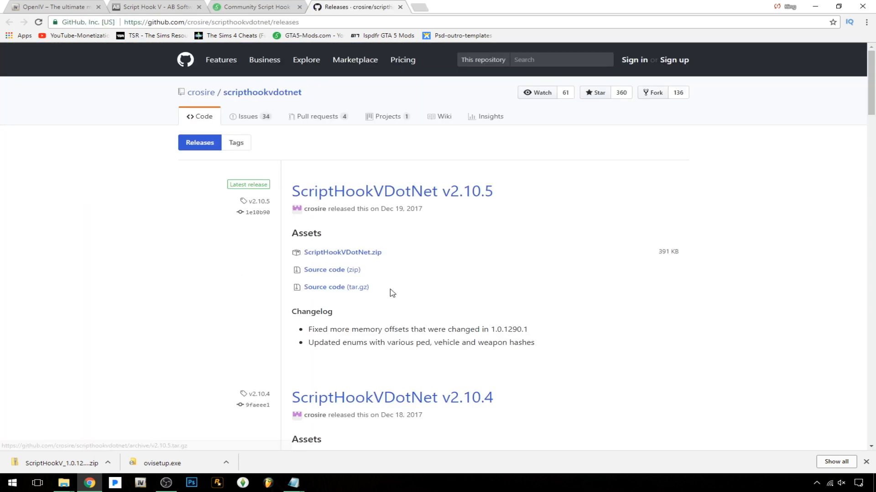
click(365, 254)
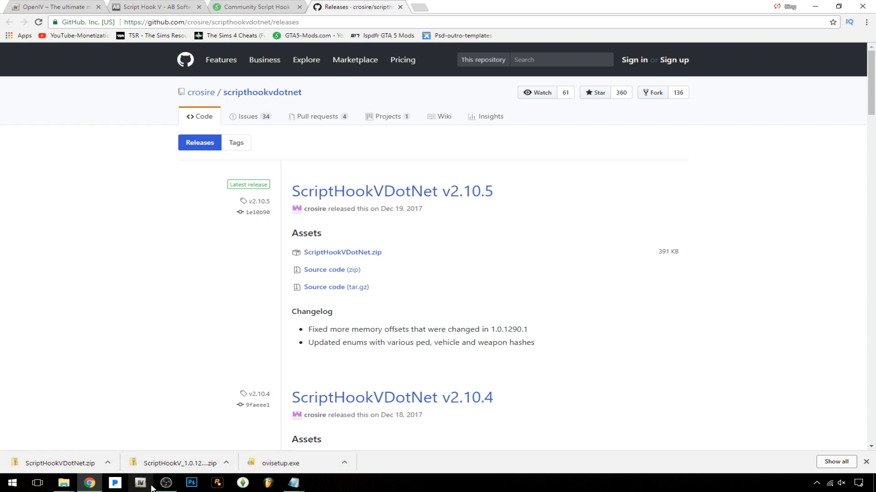
click(278, 463)
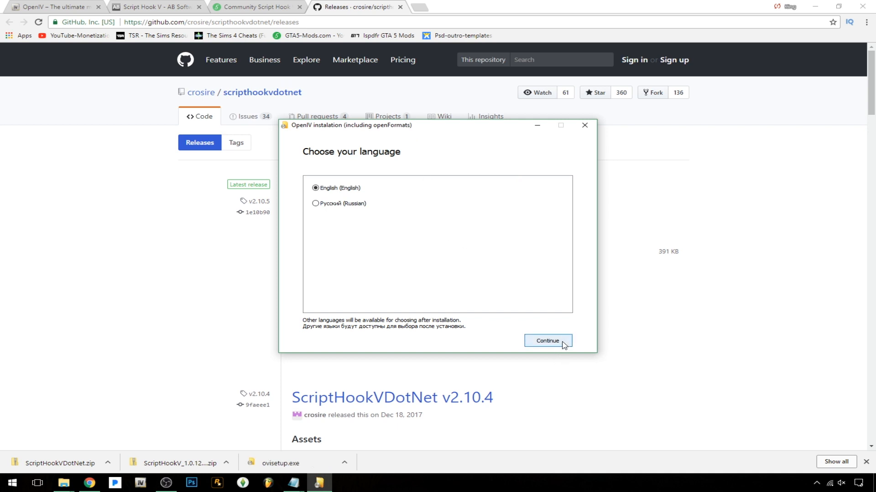
click(563, 343)
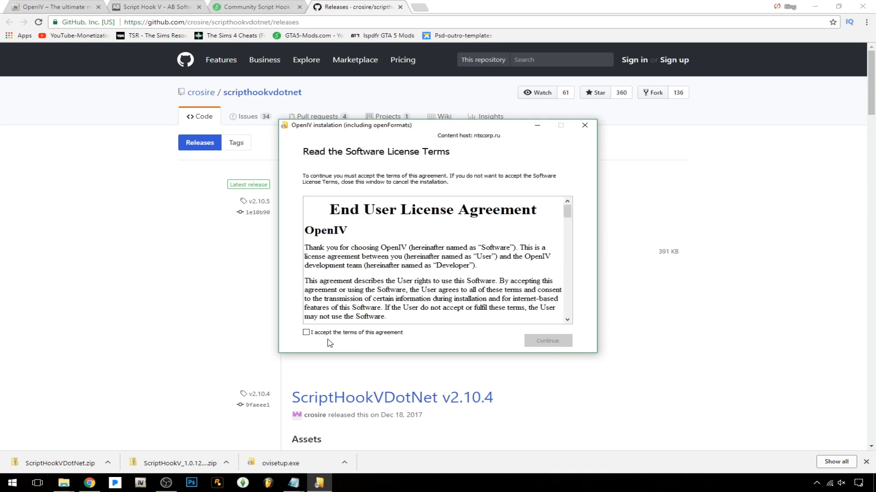
click(306, 332)
click(548, 341)
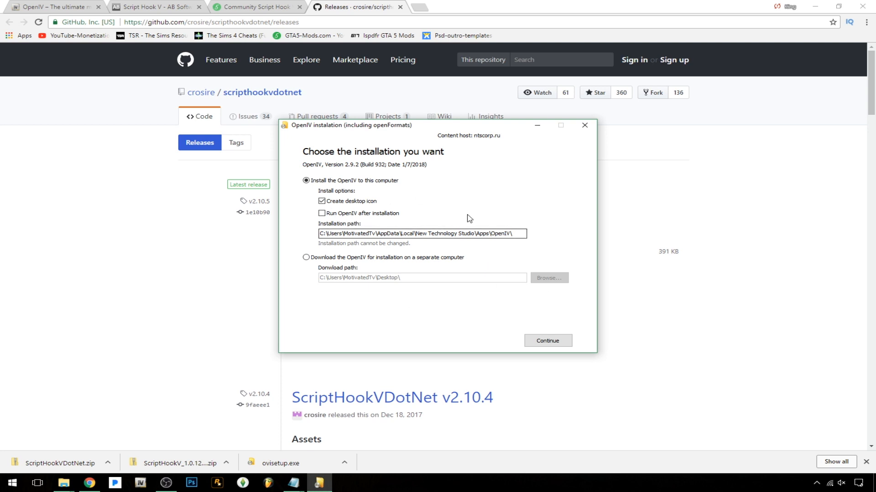
click(585, 126)
click(487, 275)
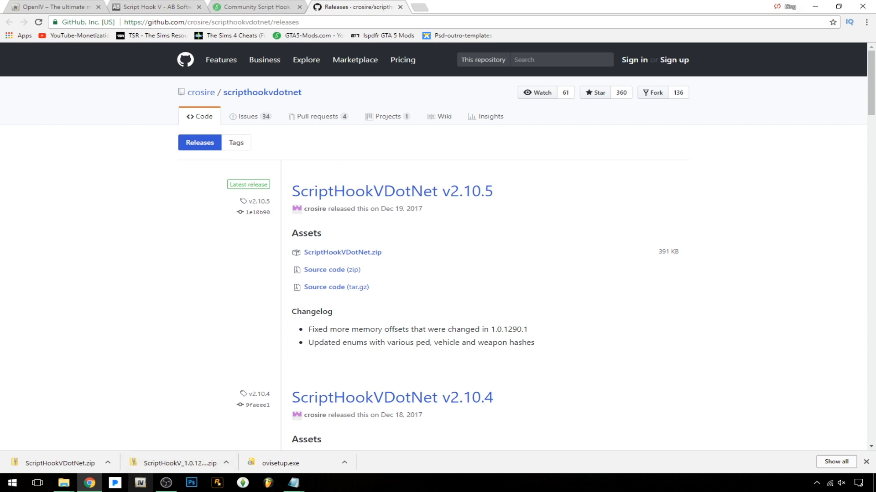
Minimize the browser and launch OpenIV for the Windows version of Grand Theft Auto V
click(815, 7)
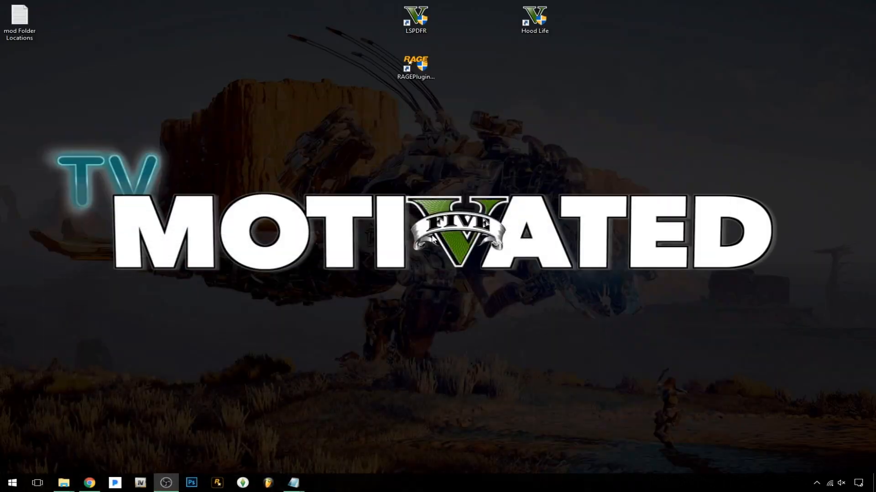
click(142, 485)
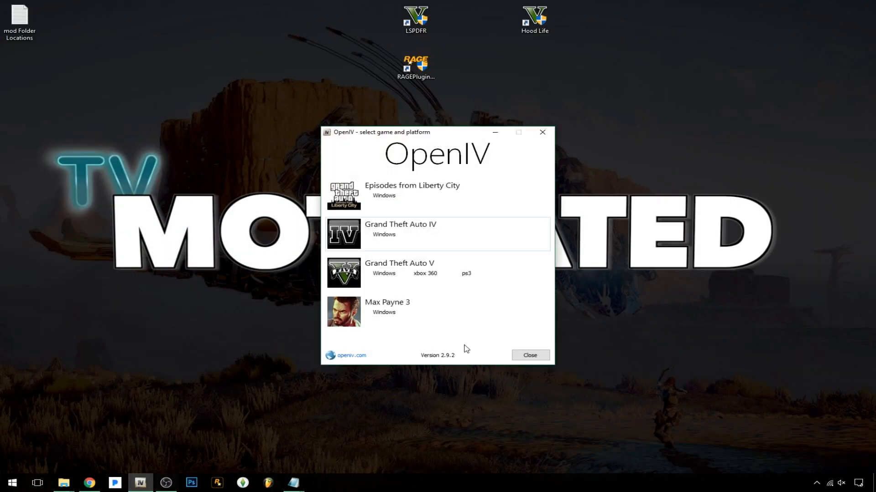
click(384, 274)
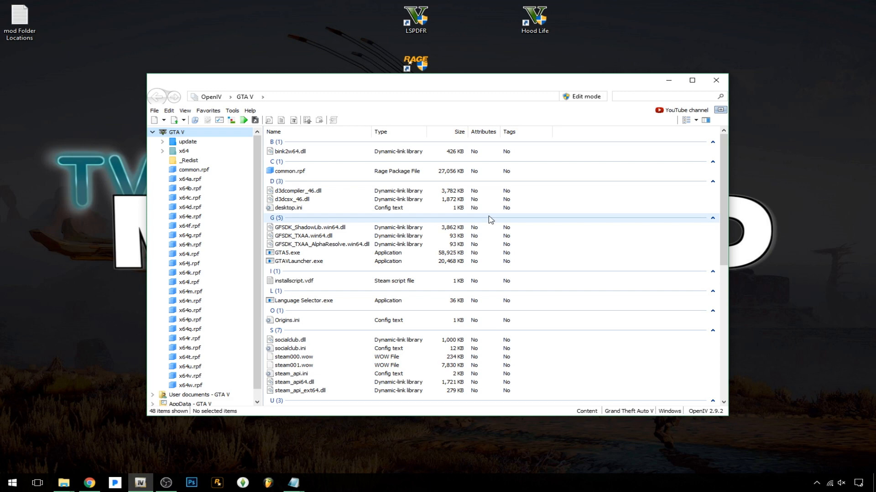
Check the GTA V directory in the OpenIV game options
click(232, 113)
click(262, 124)
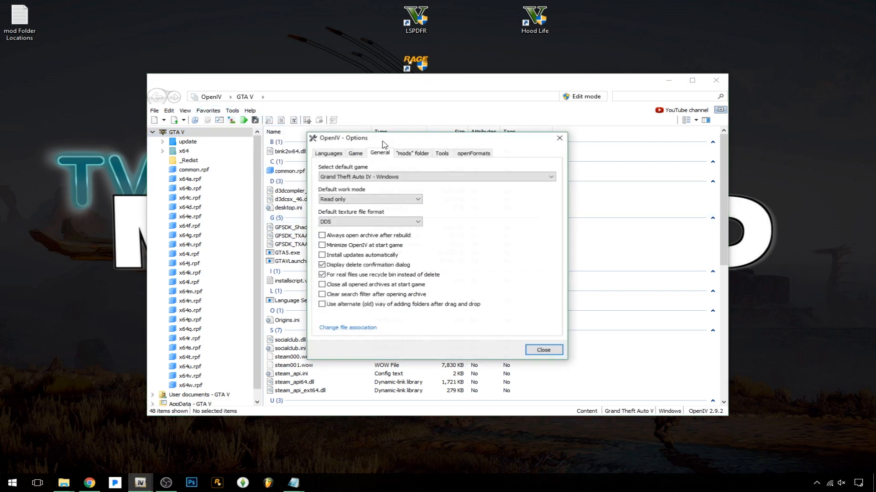
click(358, 153)
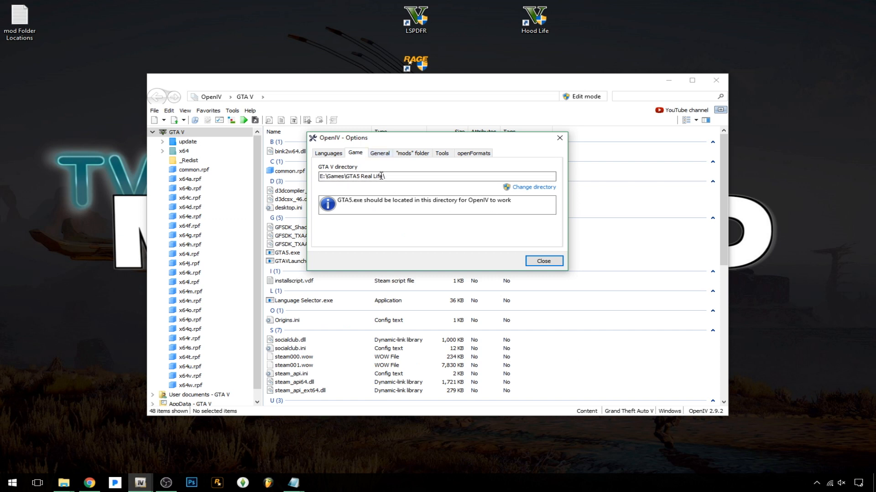
click(543, 262)
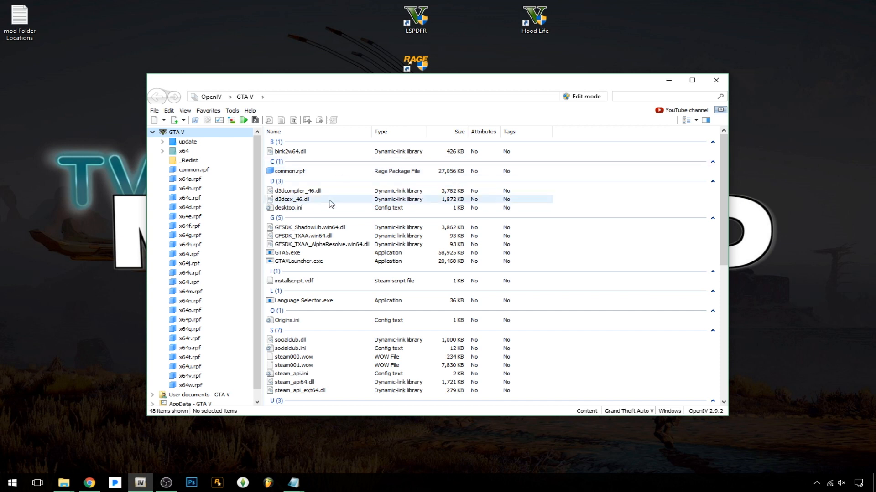
Install ASI Loader, OpenIV.ASI and openCamera with the ASI Manager, agreeing to create the "mods" folder
click(220, 120)
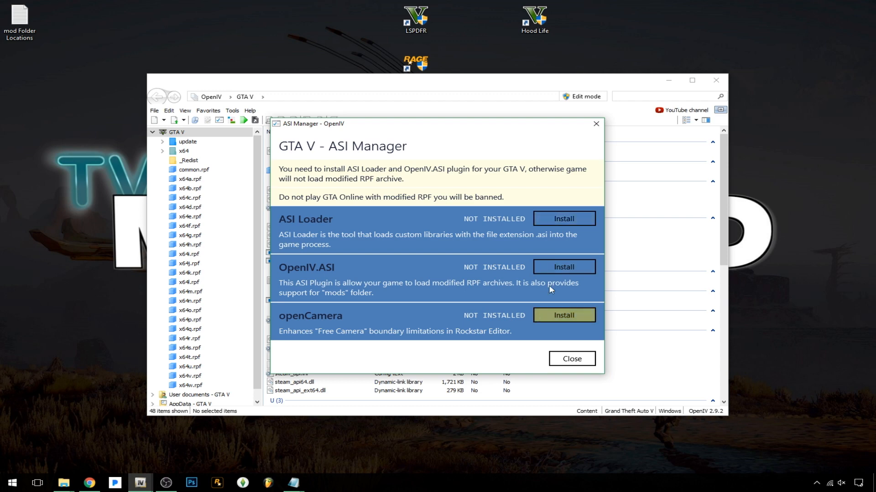
click(565, 218)
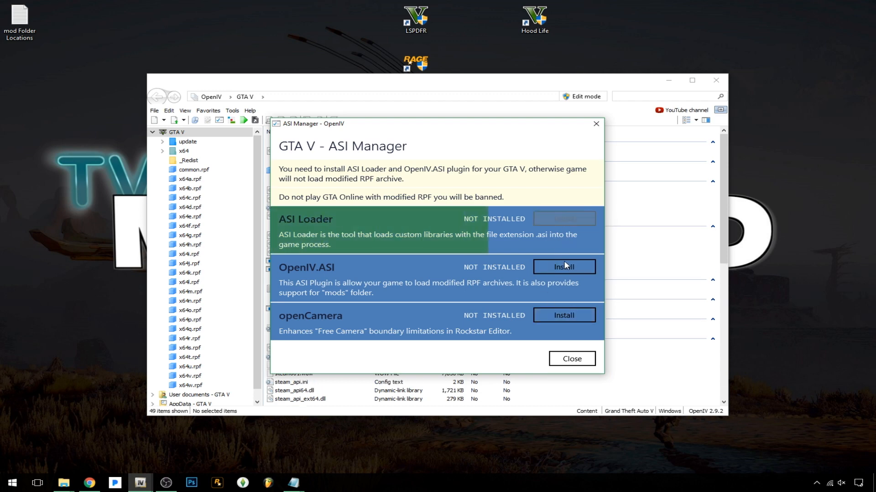
click(570, 262)
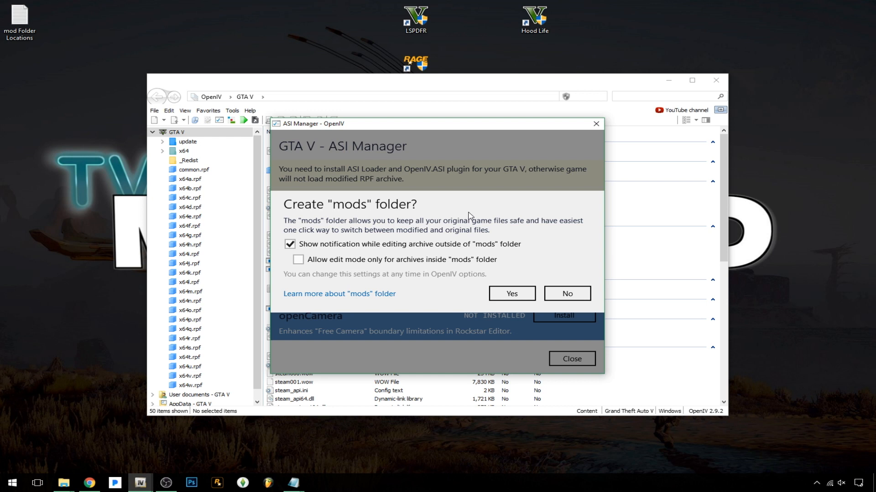
click(516, 296)
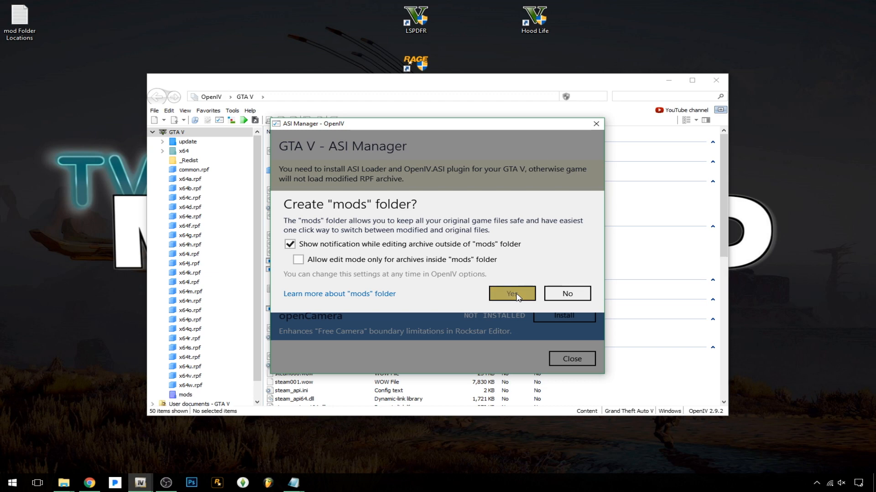
click(555, 314)
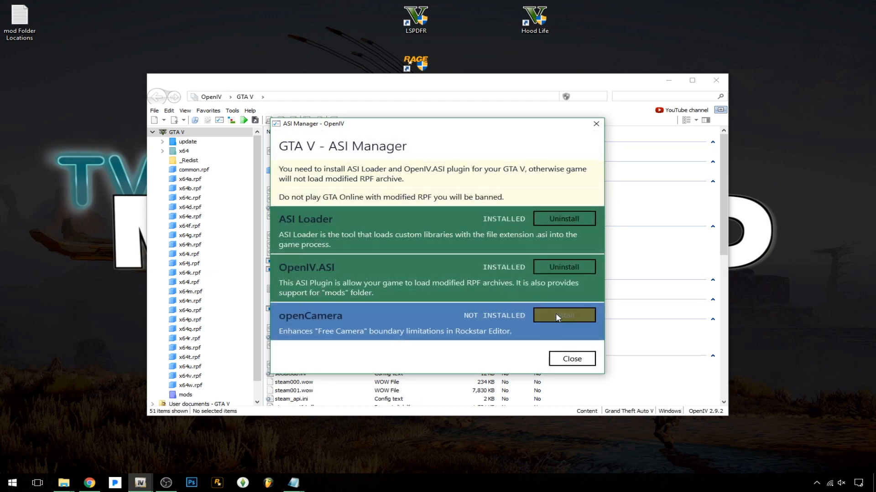
click(571, 359)
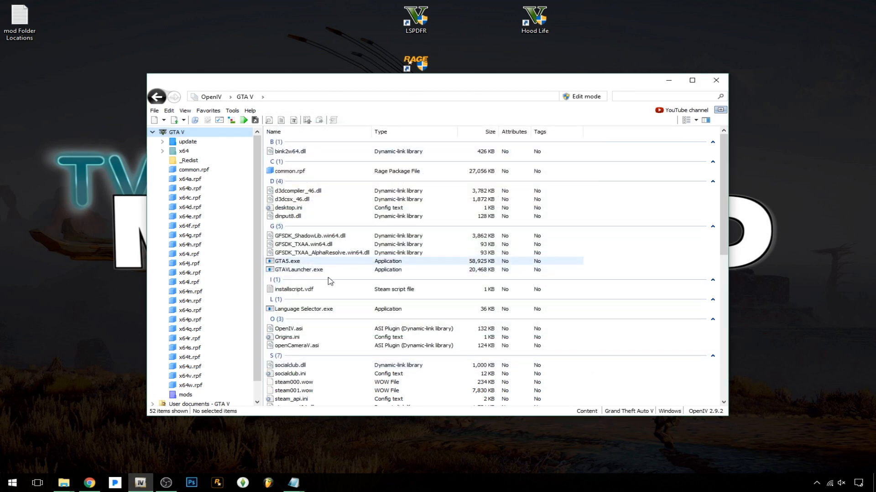
Look inside the new mods folder and return to the GTA V root folder
scroll(718, 195, down, 1)
scroll(719, 195, down, 10)
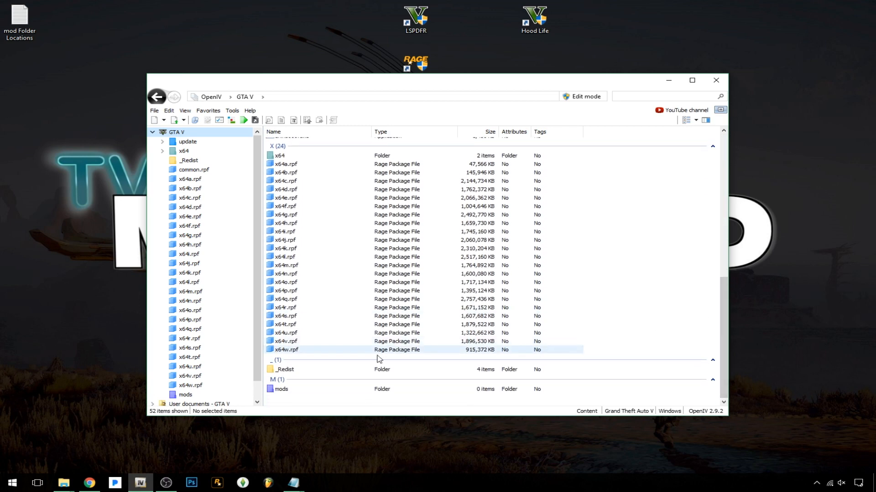
double_click(287, 391)
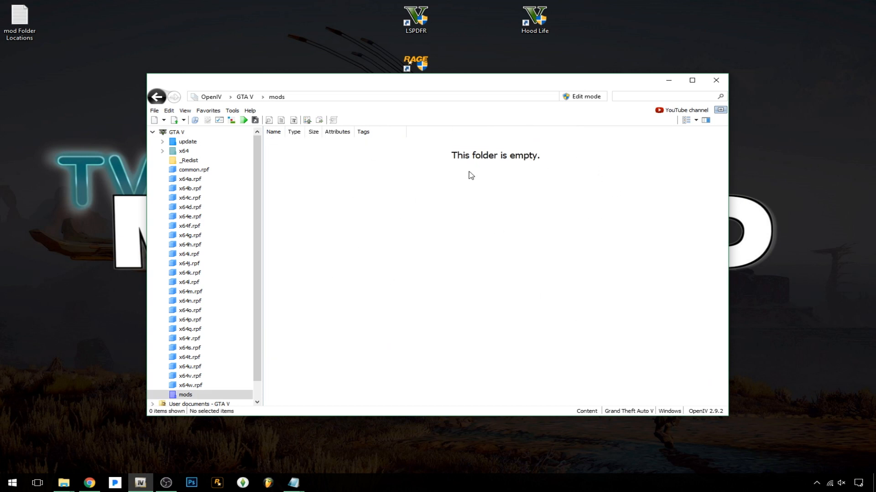
click(155, 96)
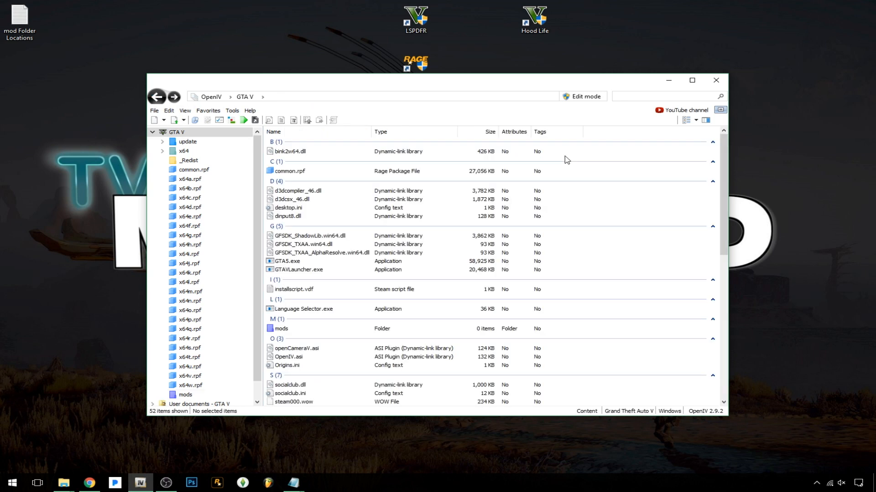
Enable edit mode and view the game's update folder before returning to the mods folder
click(584, 99)
click(475, 274)
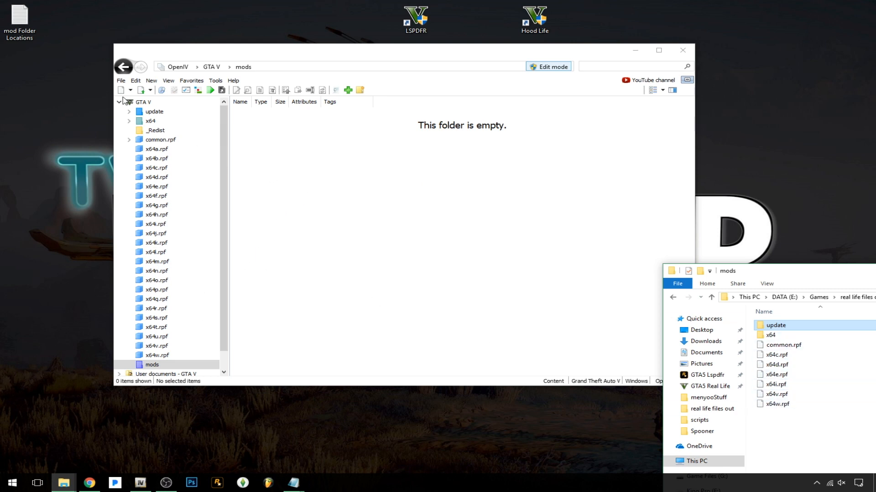
click(155, 112)
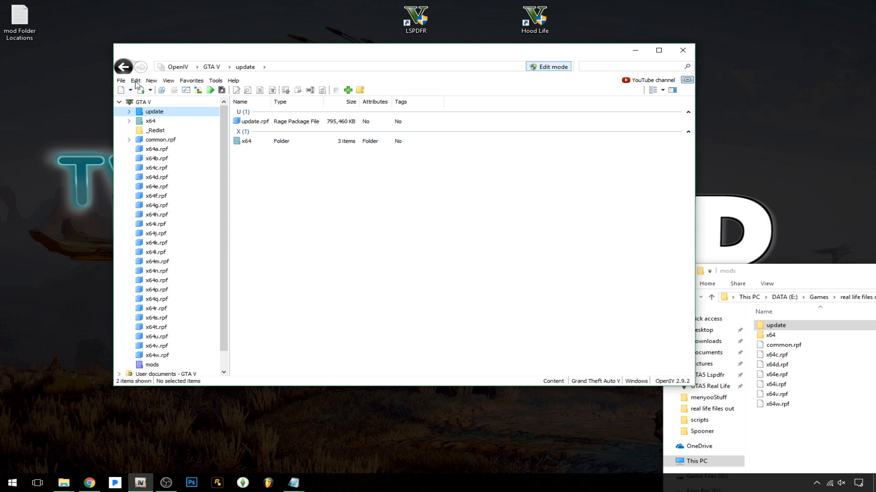
click(123, 67)
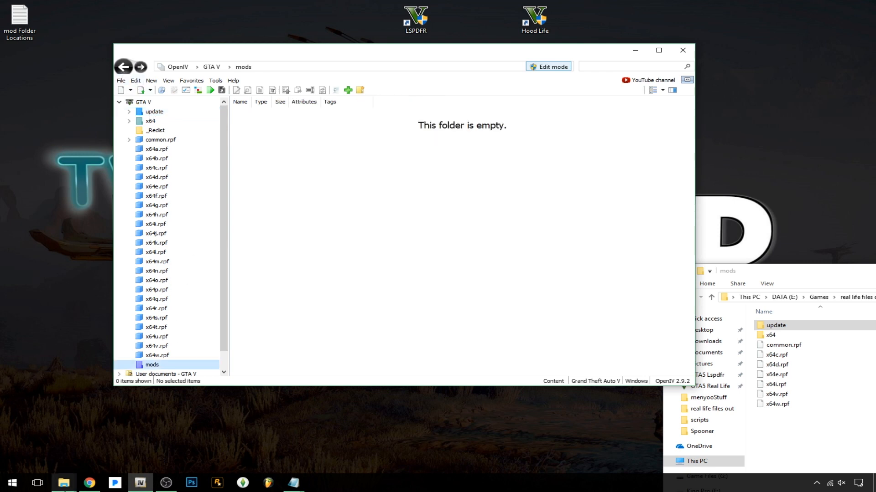
Open a new File Explorer window over OpenIV and show the GTA5 Real Life game folder in it
right_click(70, 486)
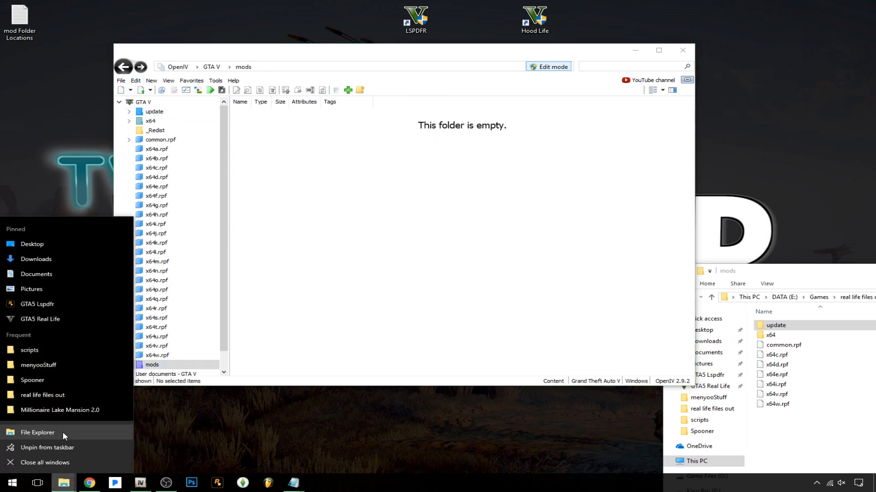
click(62, 432)
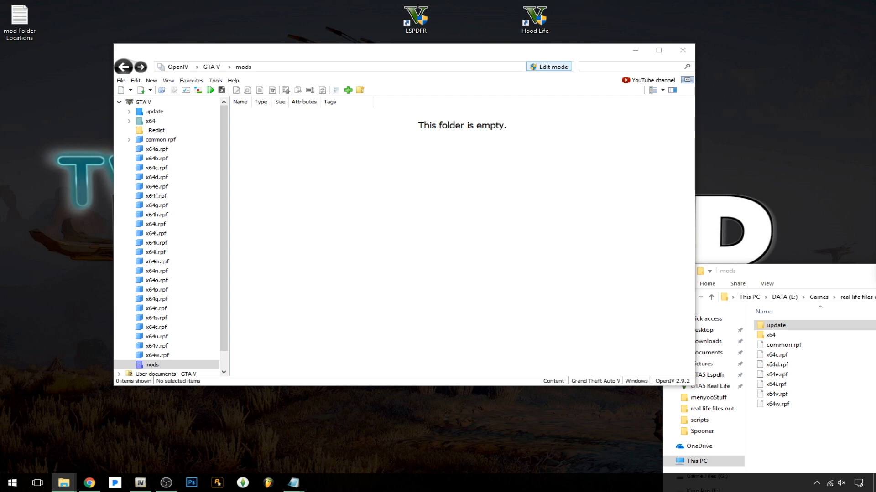
drag(244, 190, 378, 169)
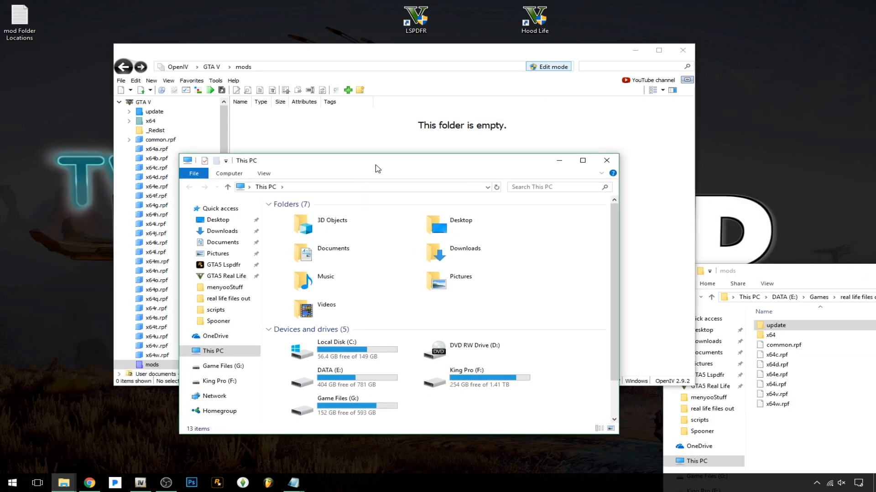
click(226, 276)
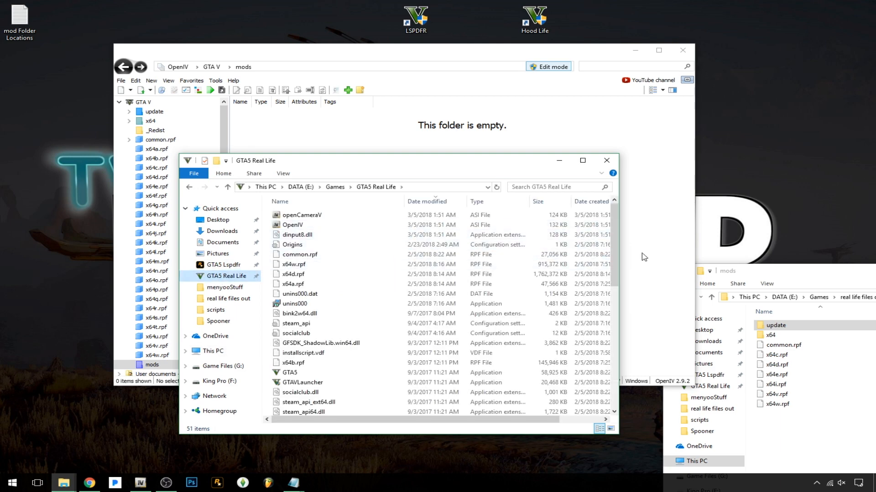
View the update folder in GTA5 Real Life, then copy that folder into the empty mods folder in OpenIV
drag(614, 244, 586, 358)
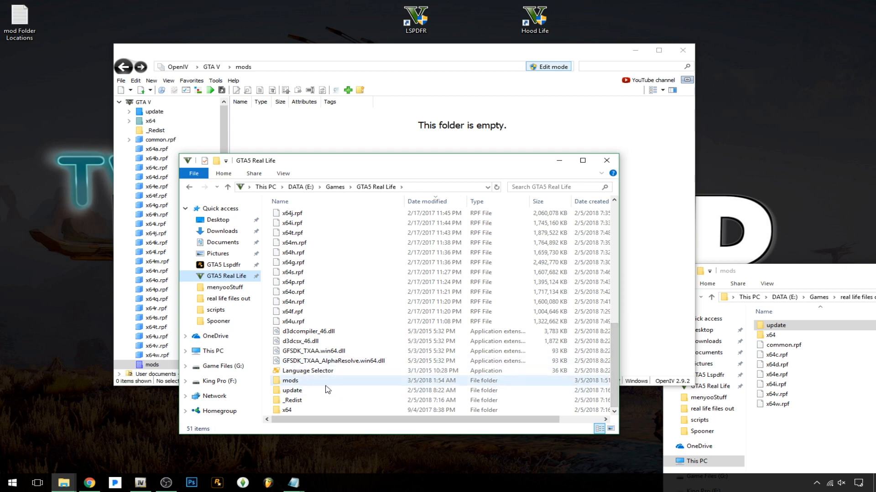
double_click(292, 390)
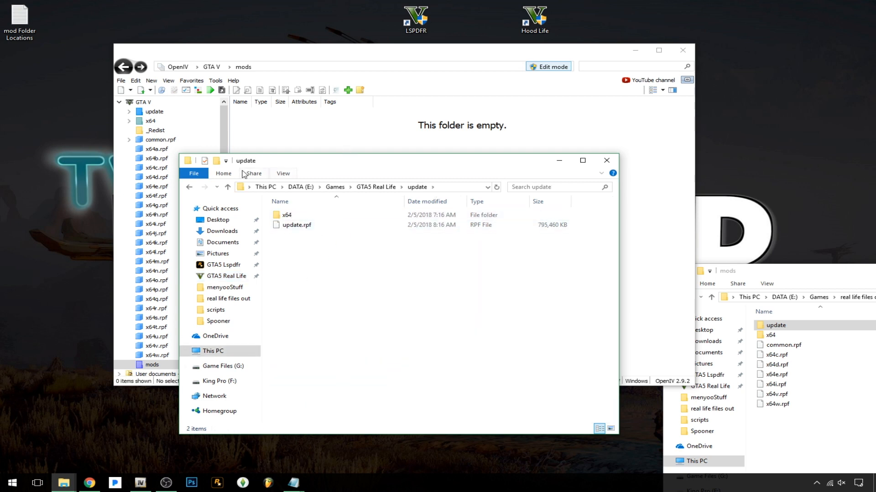
click(189, 187)
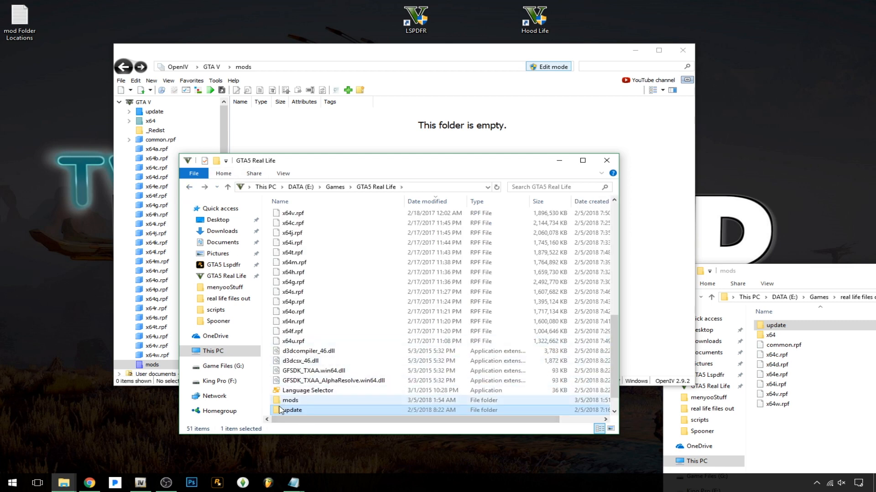
drag(290, 411, 336, 129)
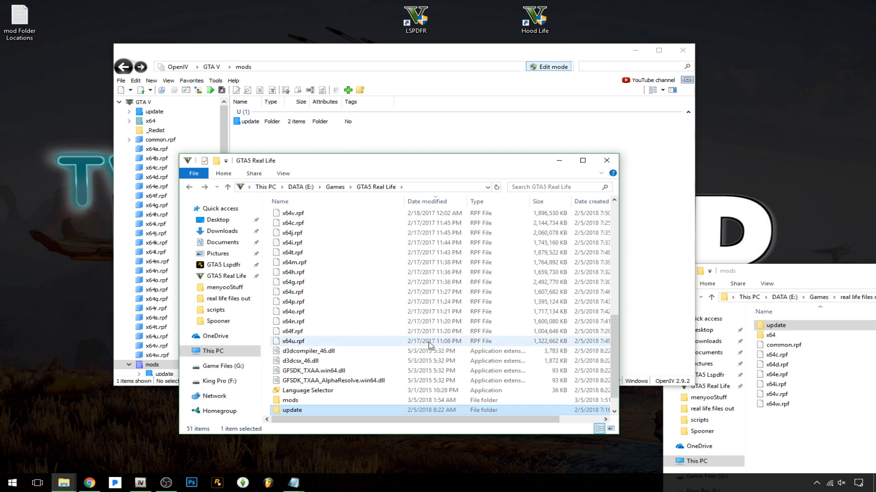
Copy the x64 folder from GTA5 Real Life into the mods folder and close the game folder's File Explorer window
scroll(610, 379, down, 1)
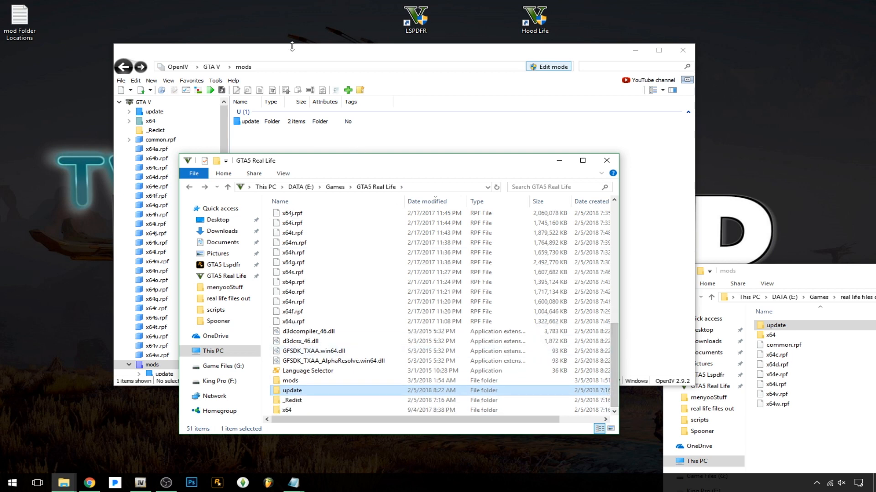
click(297, 410)
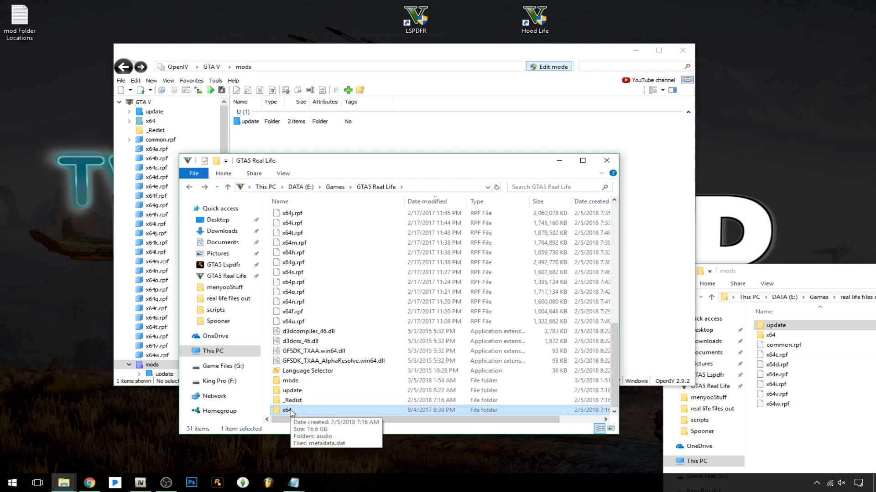
drag(290, 411, 374, 145)
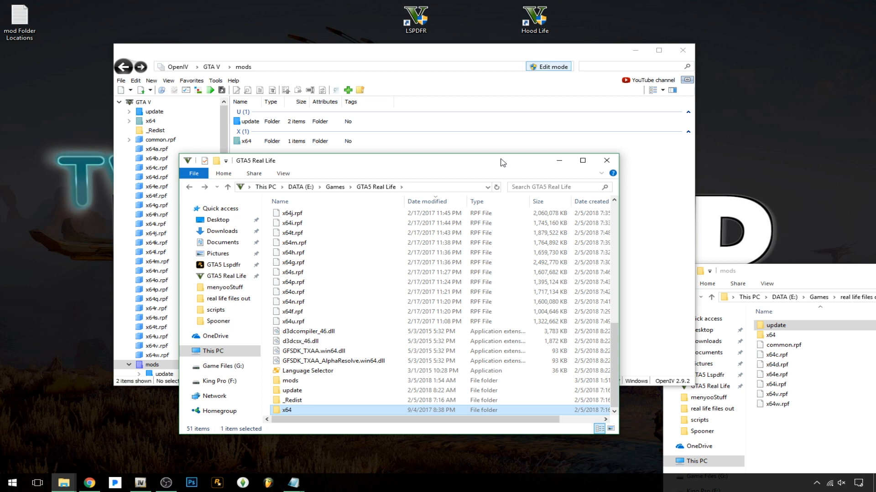
drag(503, 163, 619, 79)
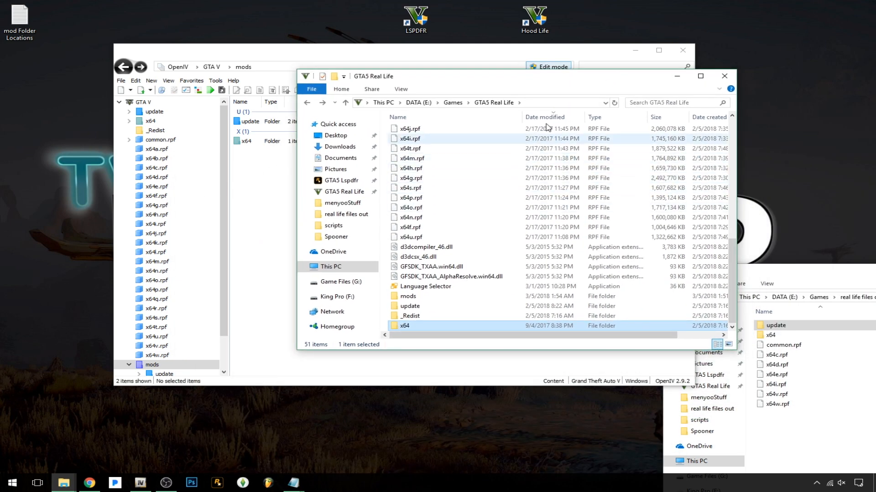
click(725, 77)
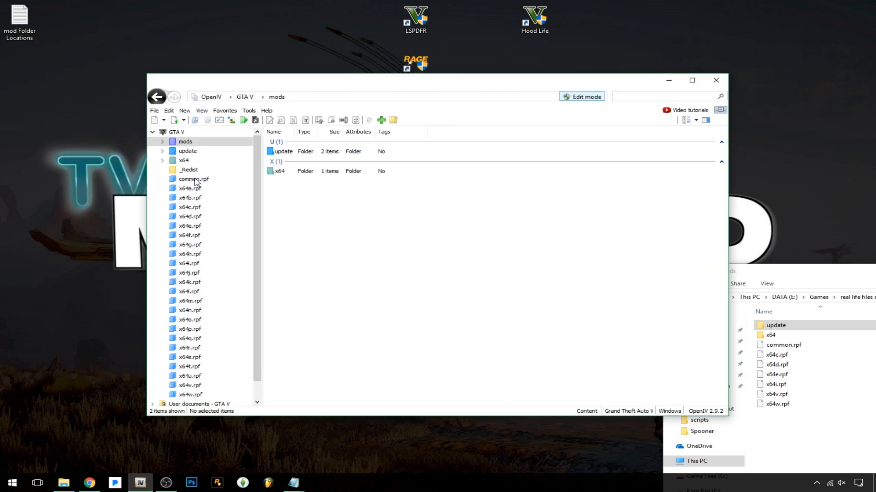
Copy the common.rpf archive to the mods folder and return to the mods folder's contents
click(195, 180)
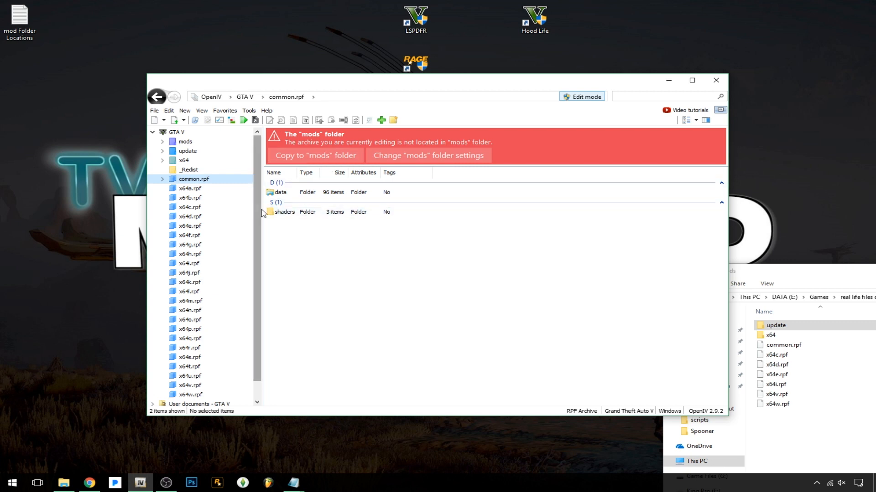
click(326, 155)
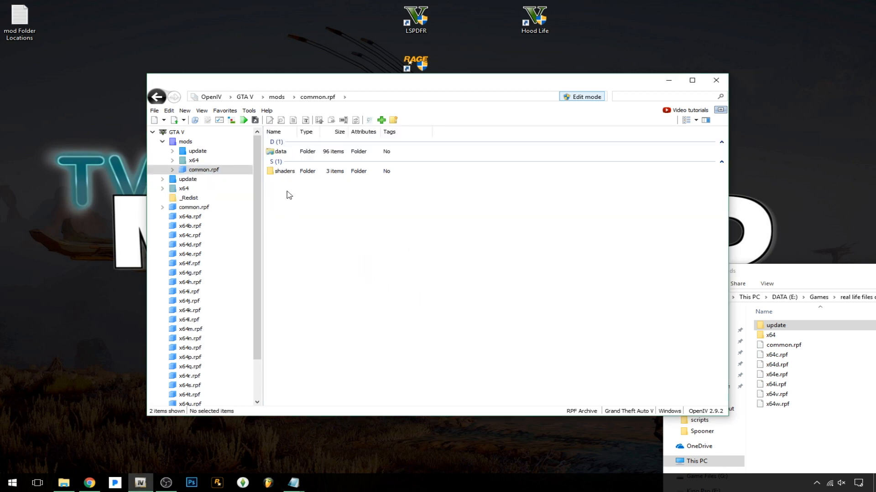
click(191, 142)
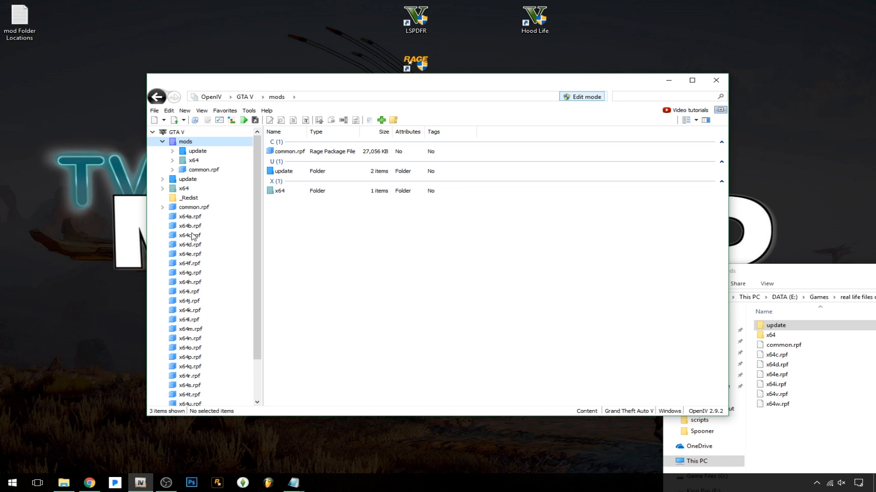
Examine the game archives x64c.rpf, x64d.rpf, x64e.rpf, x64i.rpf, x64v.rpf and x64w.rpf as candidates for copying to the mods folder
click(189, 256)
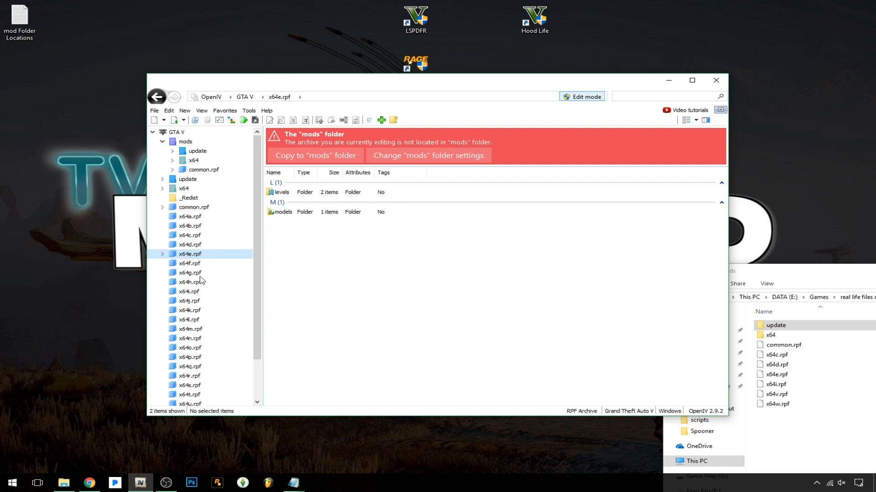
click(197, 237)
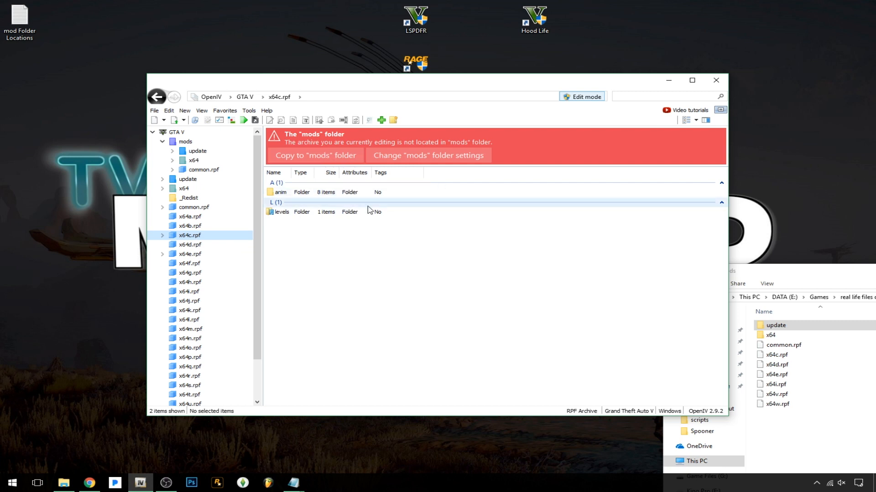
click(191, 245)
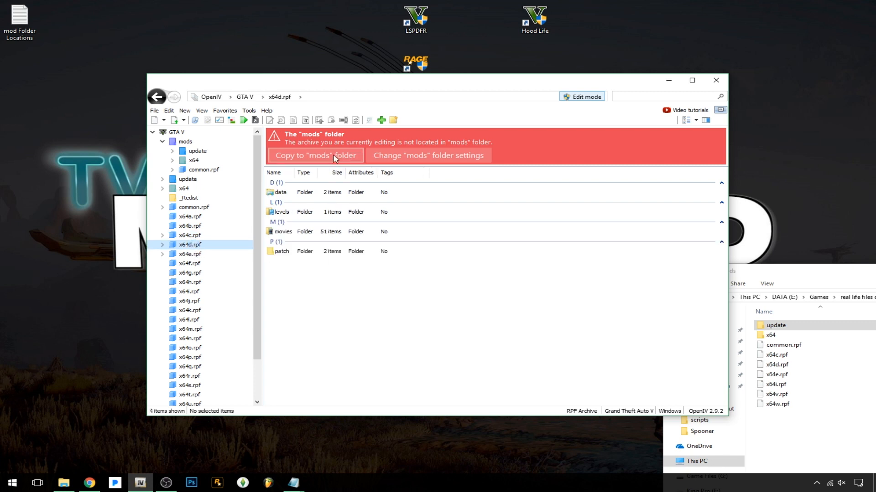
click(201, 255)
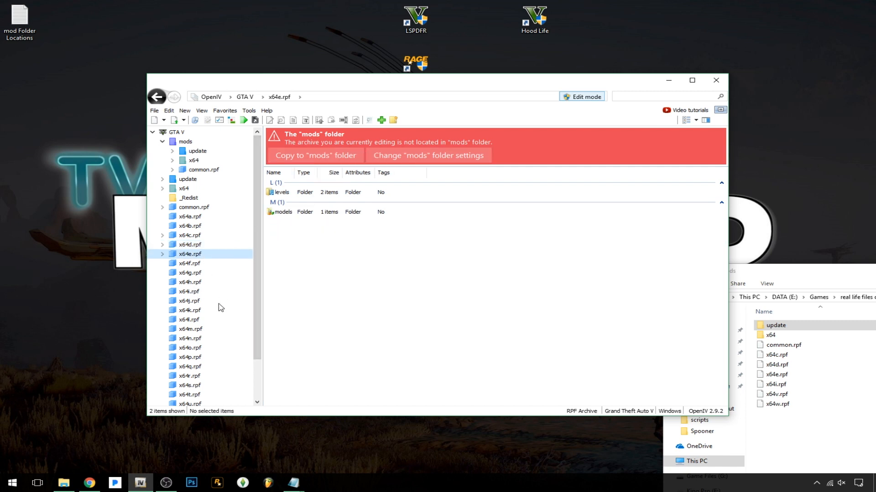
click(204, 292)
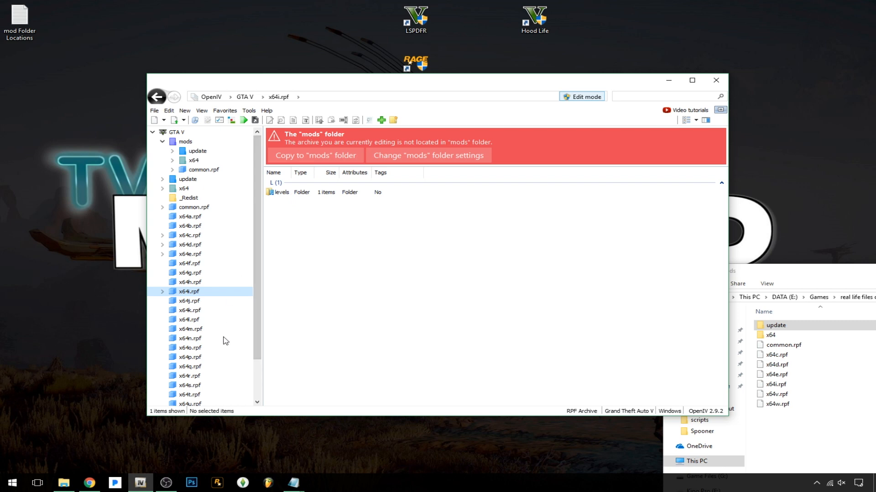
scroll(258, 301, down, 1)
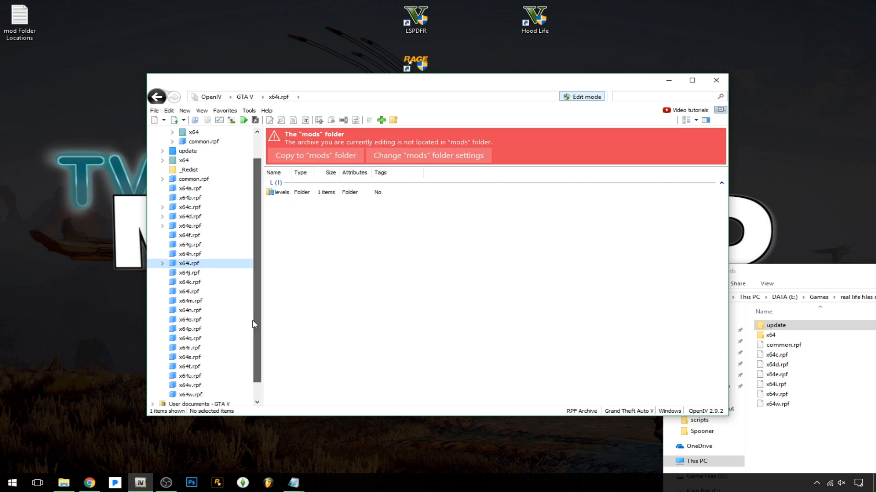
click(208, 385)
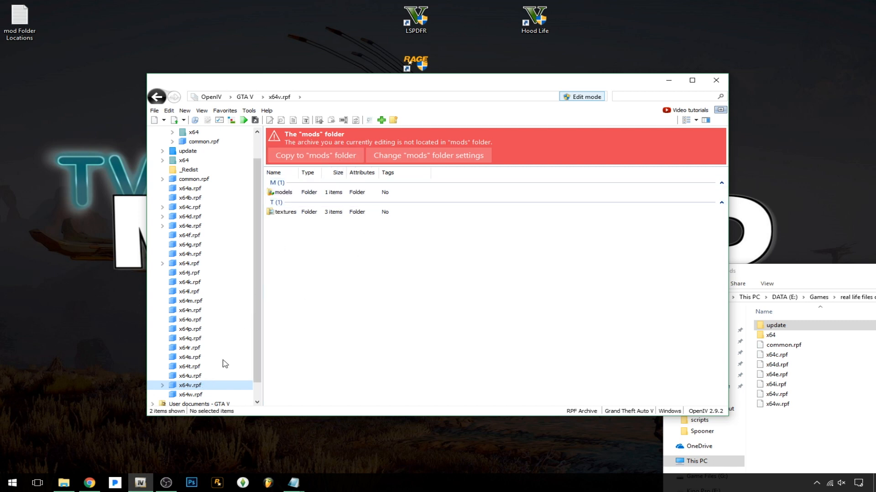
click(209, 395)
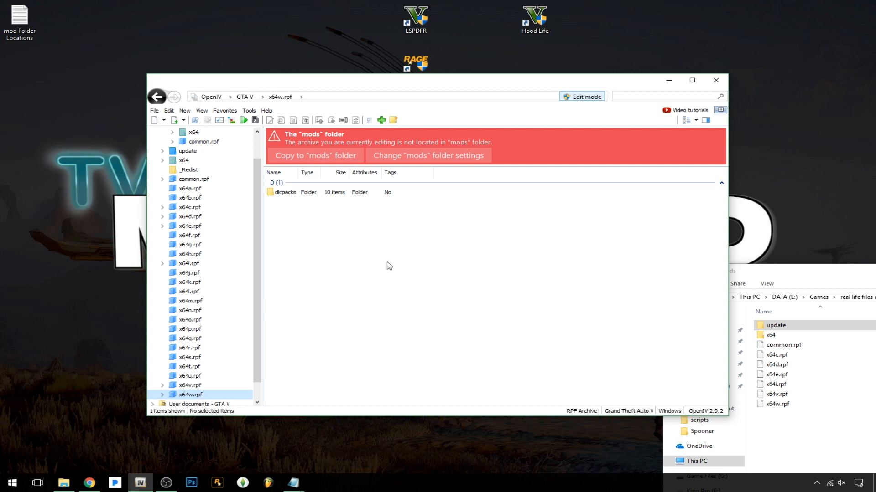
drag(256, 205, 259, 147)
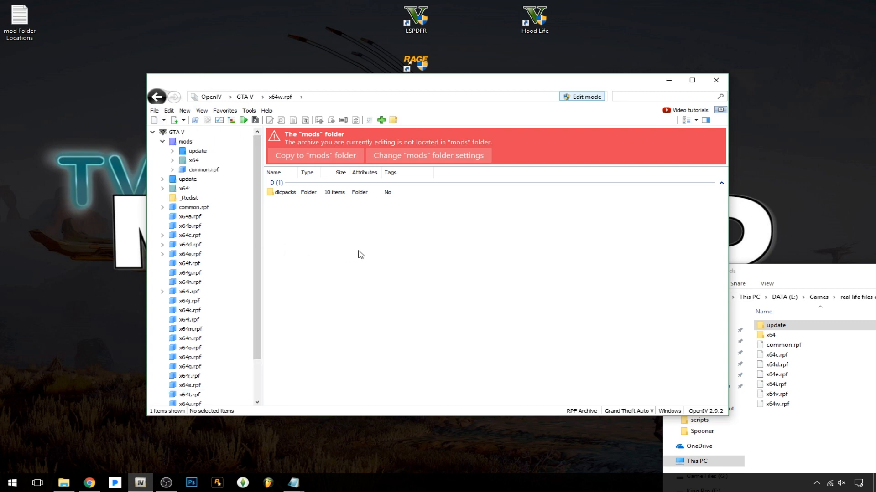
Show the mods folder in OpenIV and bring the File Explorer window of the "real life files out" mods folder over it
click(808, 287)
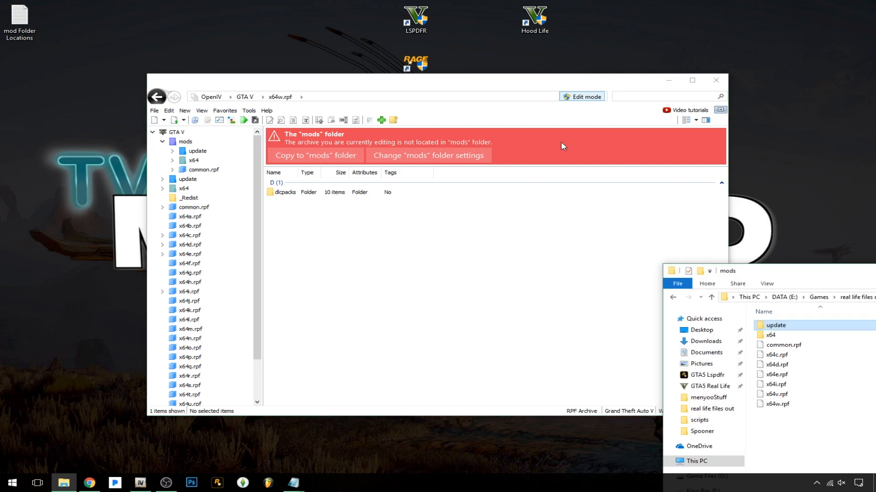
click(194, 142)
drag(808, 274, 414, 133)
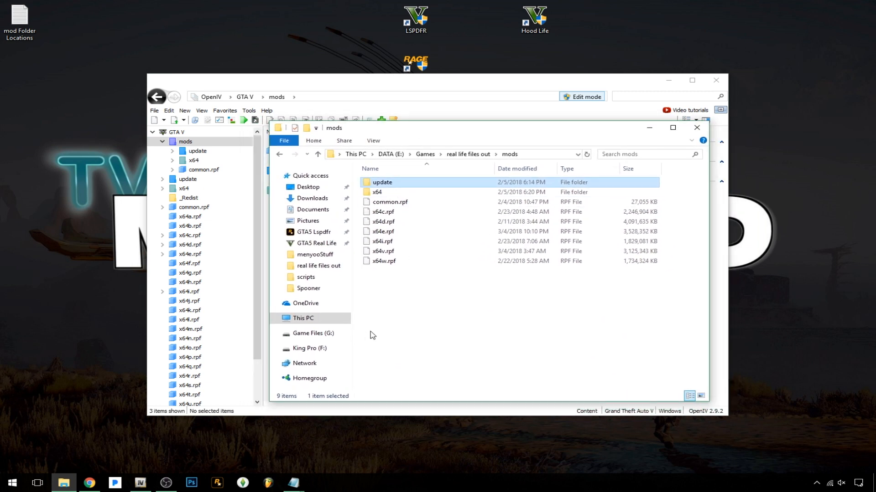